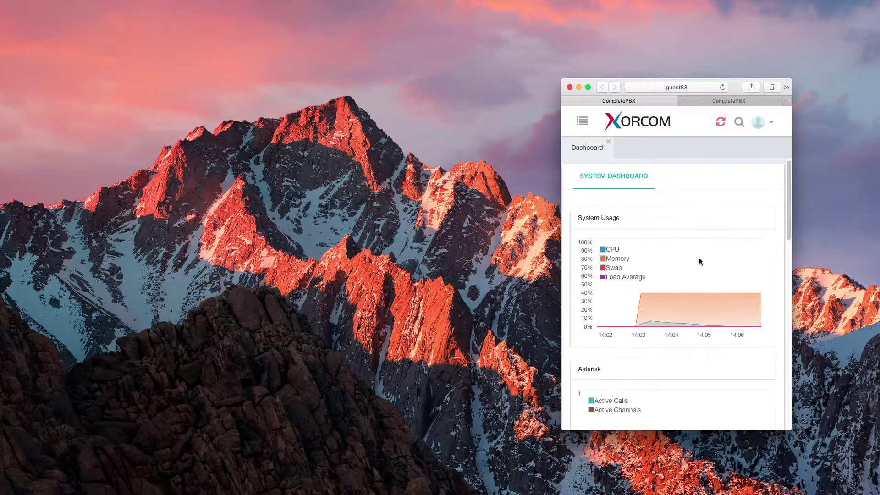
Step: Make Safari full screen, then collapse and reopen the PBX navigation sidebar
scroll(699, 259, down, 5)
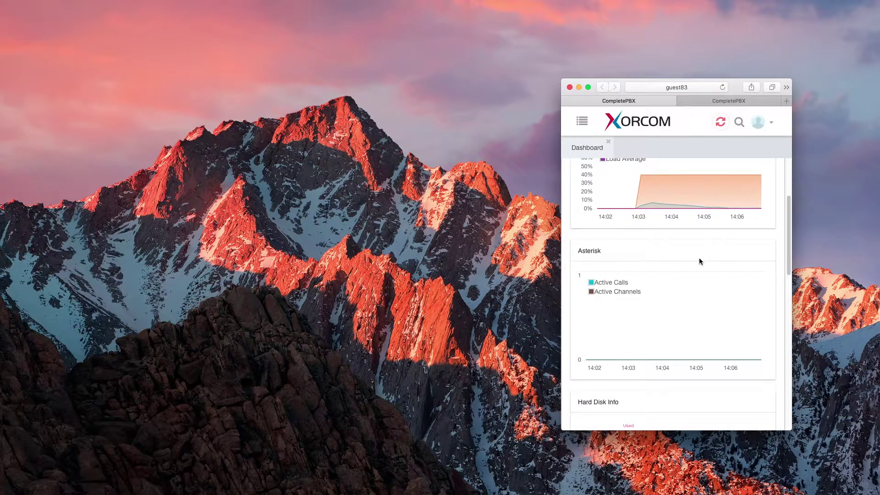
scroll(700, 284, down, 2)
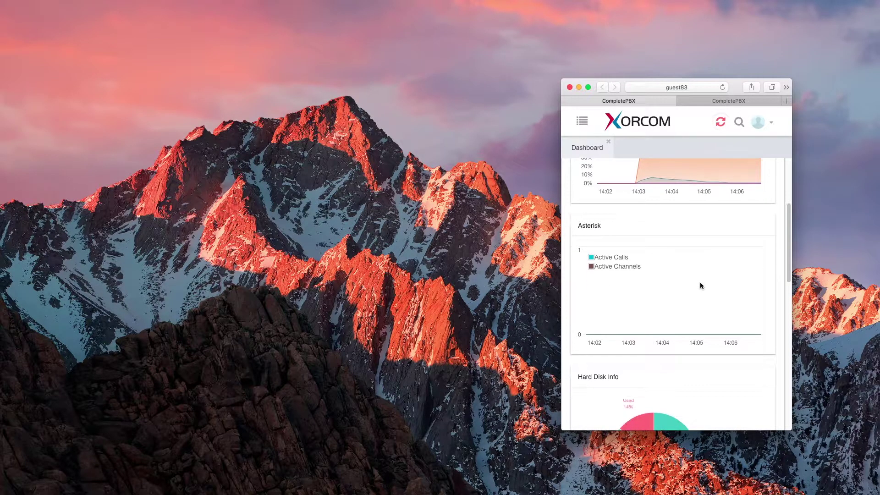
scroll(700, 285, up, 6)
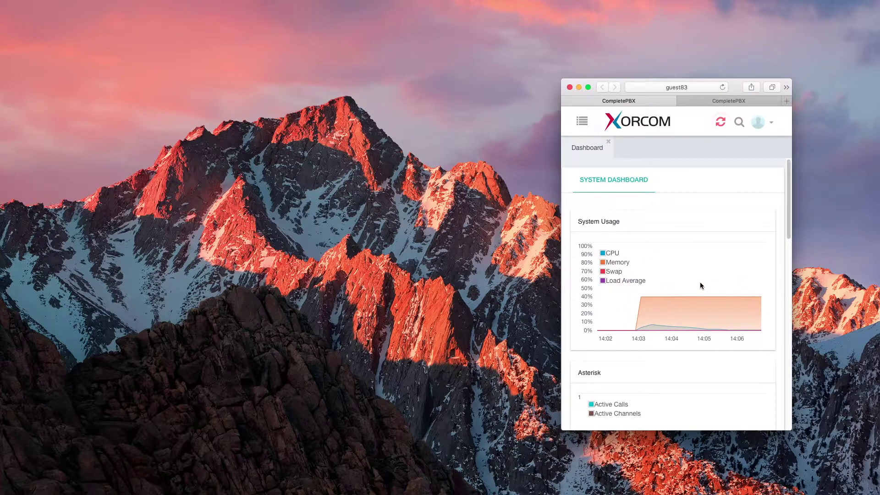
key(ctrl+super+f)
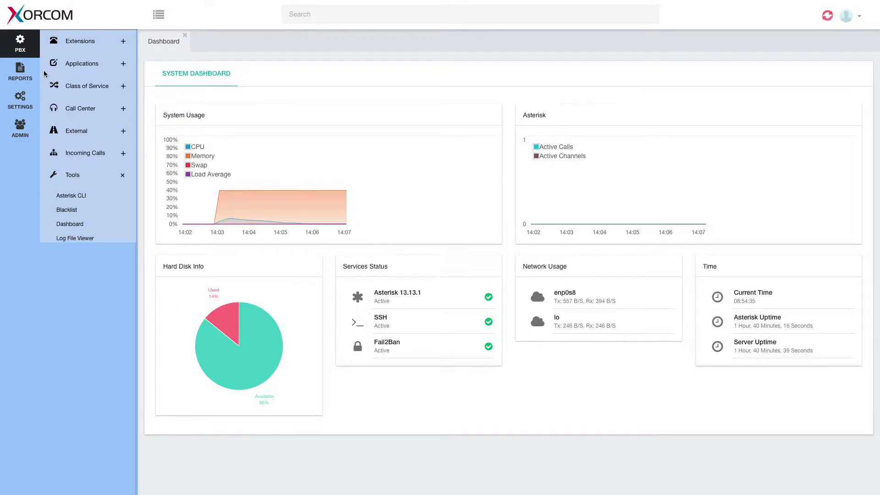
click(157, 14)
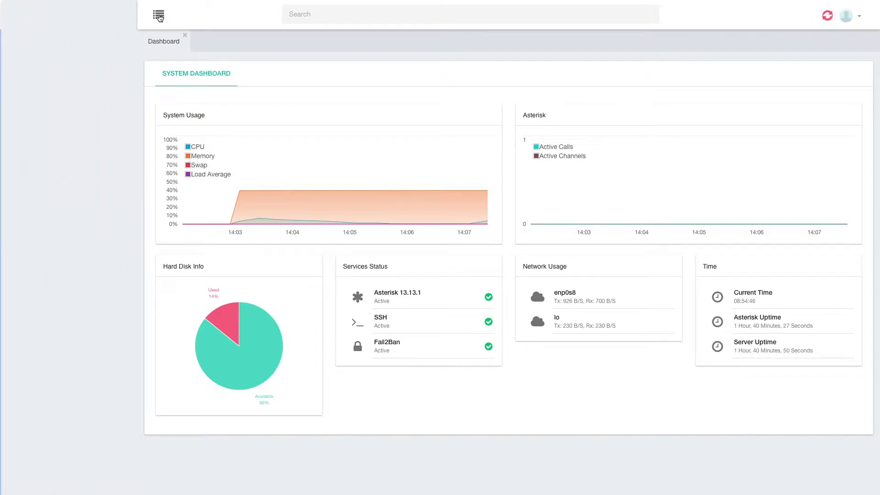
click(21, 17)
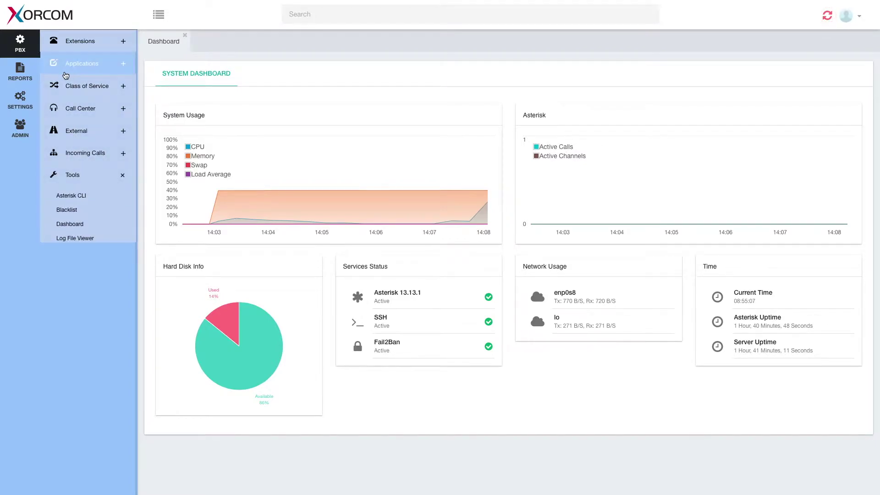
Step: Expand the Reports, Settings and Admin sections of the sidebar menu
click(22, 72)
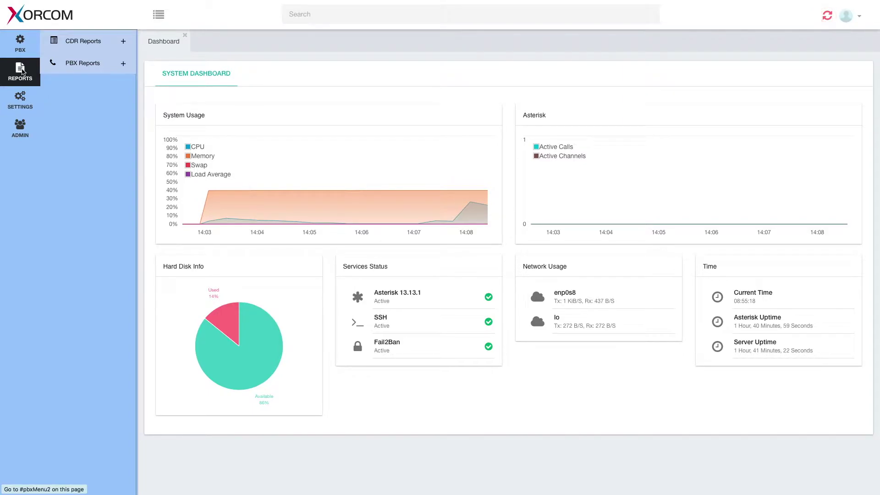
click(22, 98)
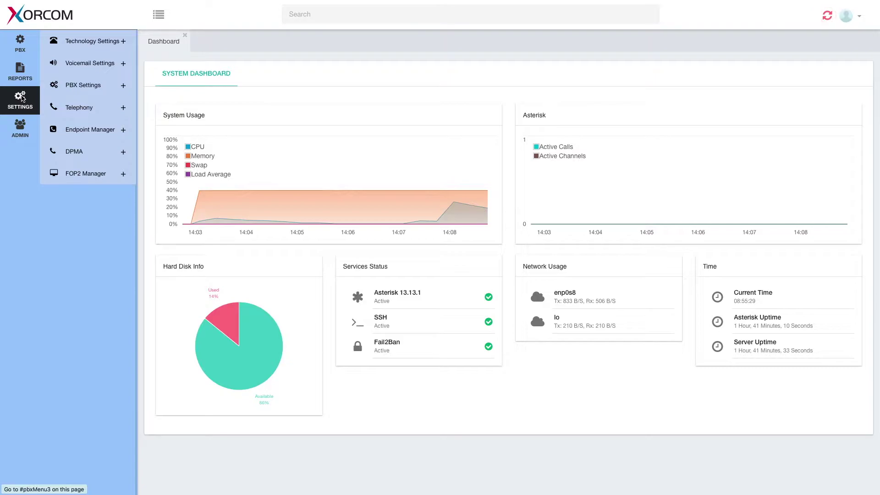
click(21, 126)
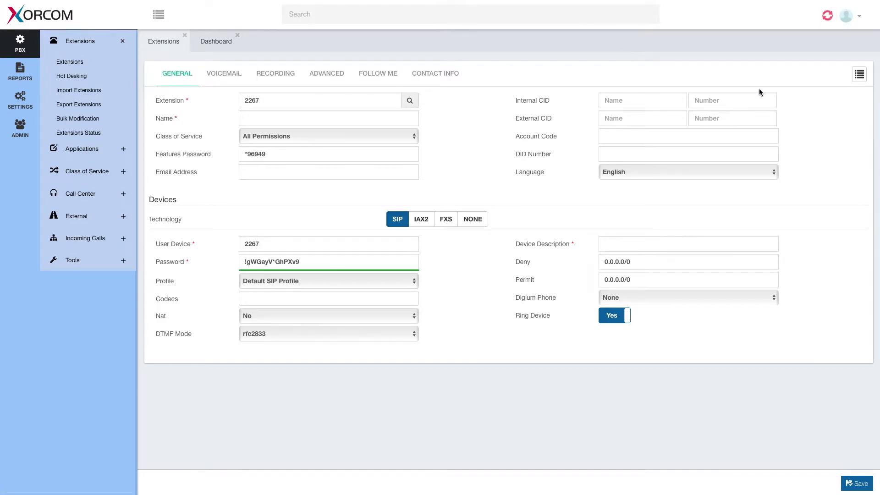
Step: Filter the extensions list by 2241 and load extension 2241 with device SIP288
click(860, 74)
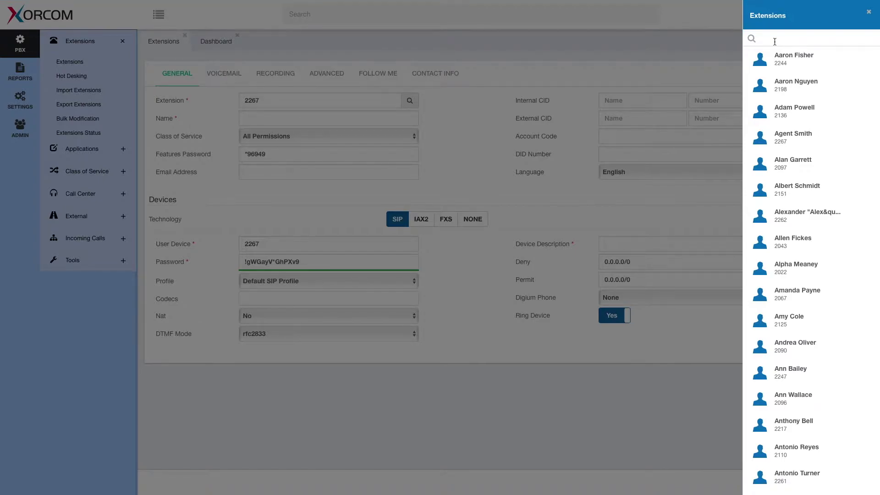
click(775, 42)
text(aaron)
key(BackSpace)
key(BackSpace)
key(BackSpace)
key(BackSpace)
key(BackSpace)
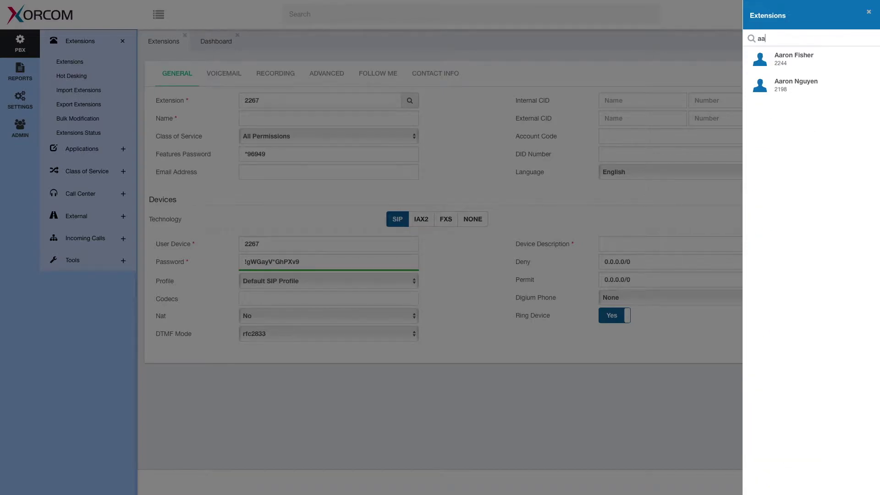
text(2241)
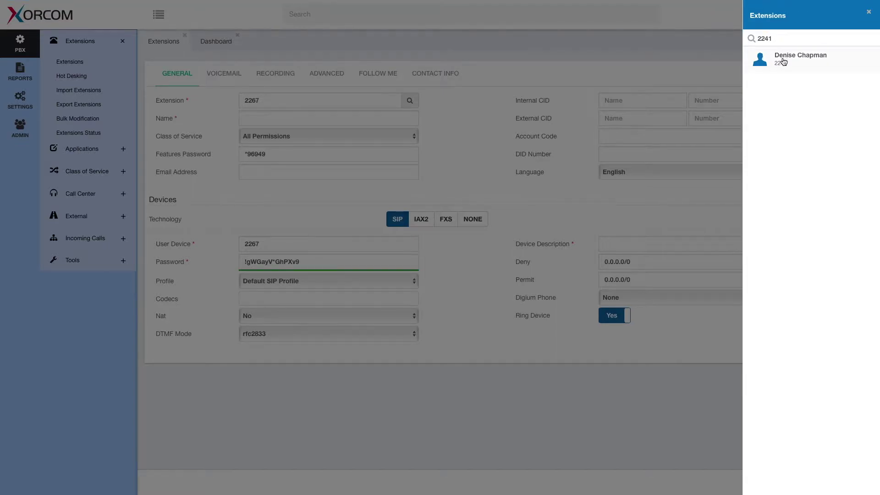
click(784, 62)
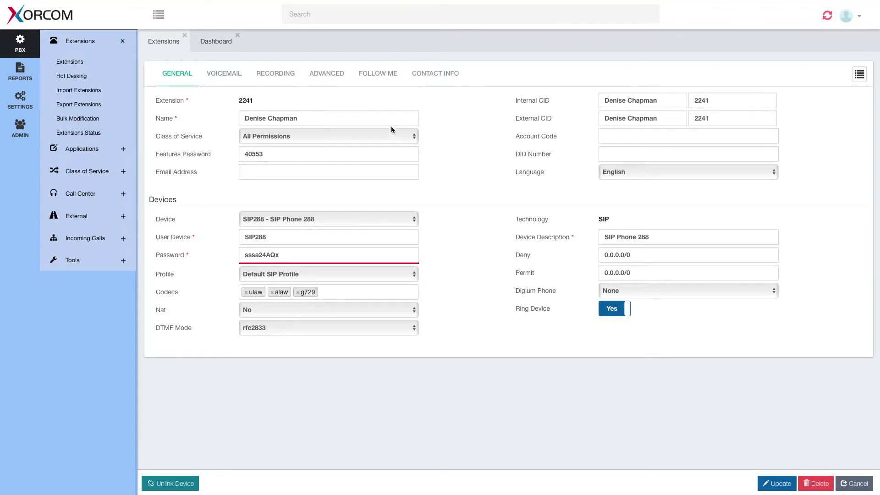
Step: Use system-wide search to open extension 2211 and the extension owning device SIP225
click(342, 21)
text(text)
key(Return)
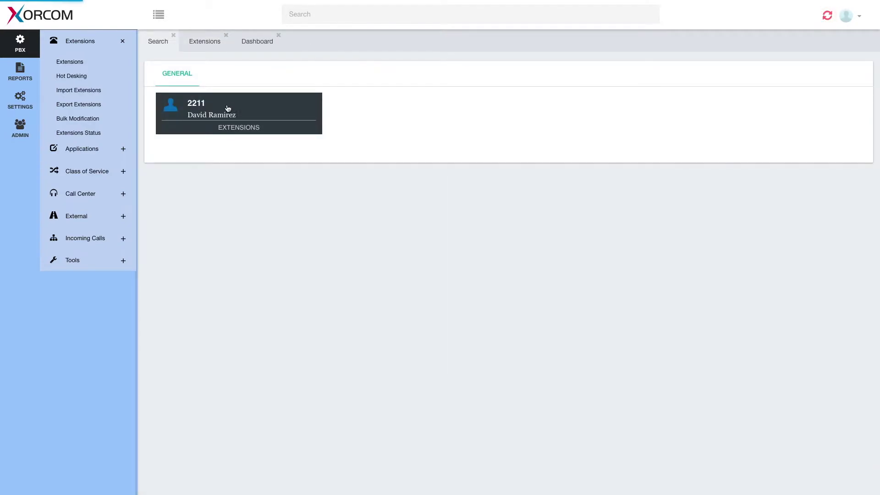
click(228, 109)
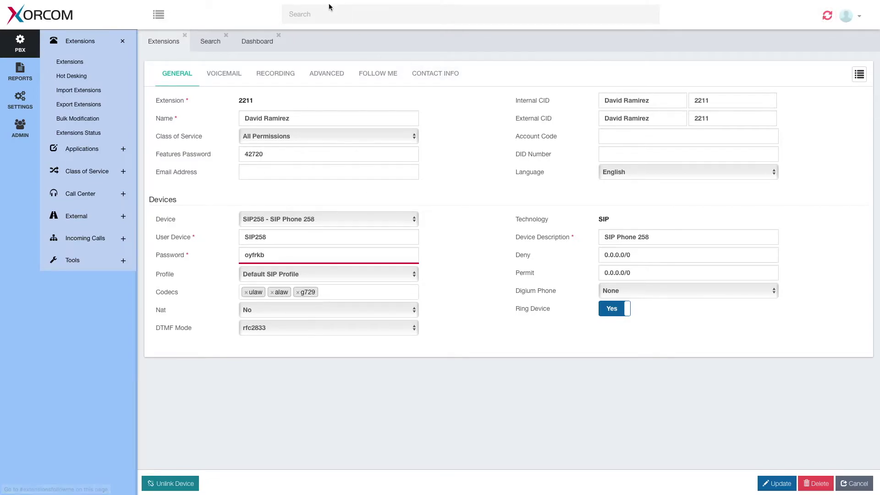
text(sip225)
key(Return)
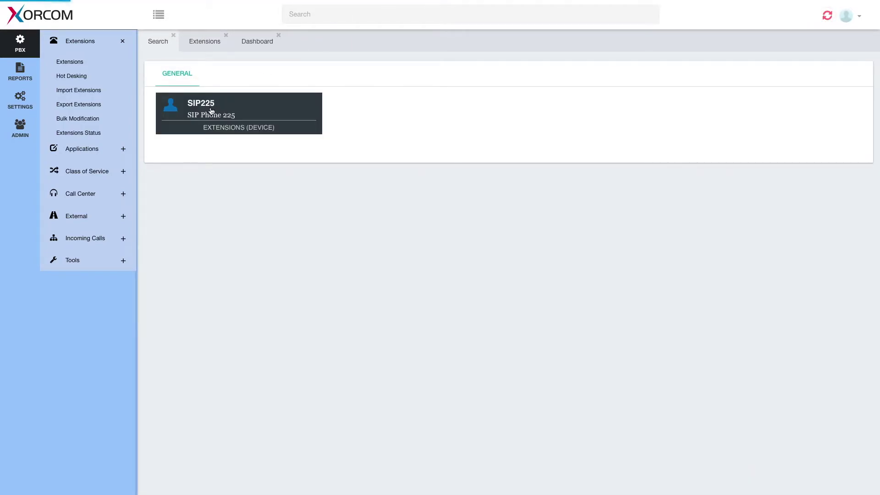
click(211, 112)
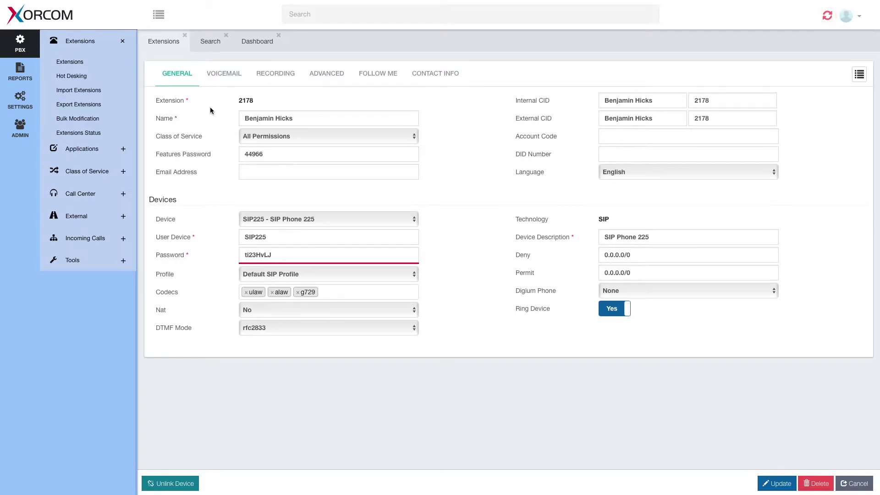
Step: Run a system-wide search for 'voicemail'
click(335, 14)
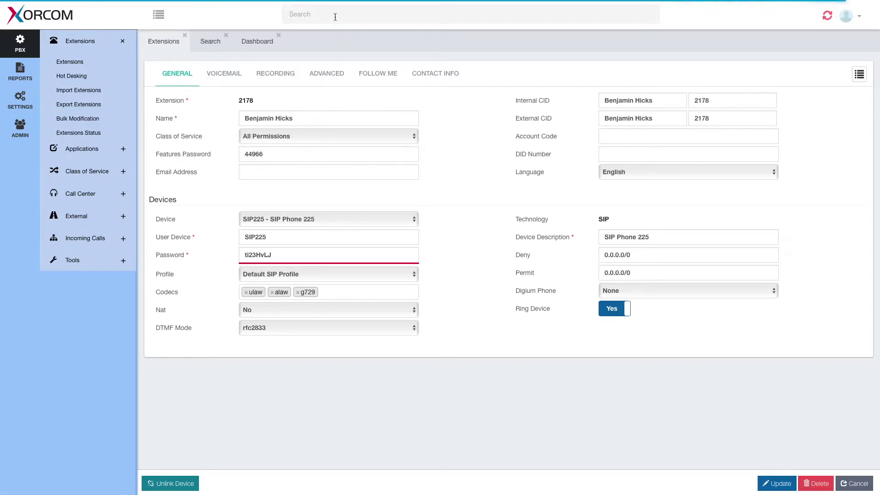
text(voicemail)
key(Return)
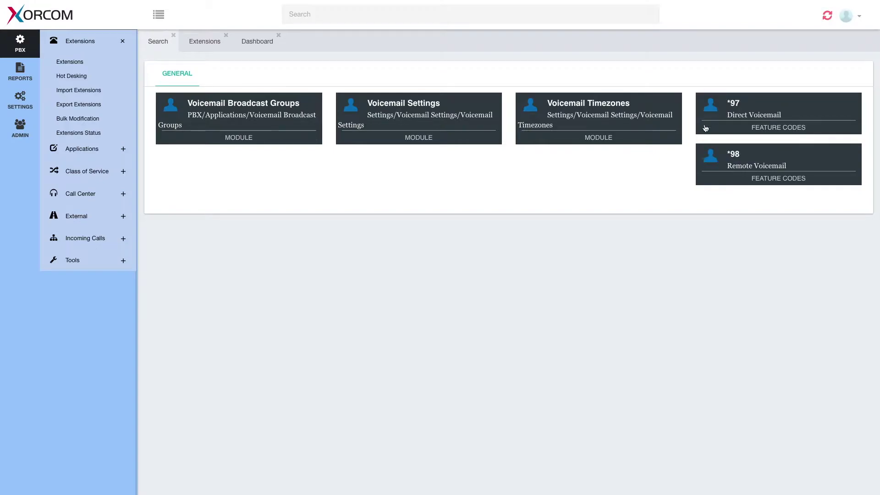
Step: Open Voicemail Settings from the results, then switch back to and close the Search tab
click(401, 106)
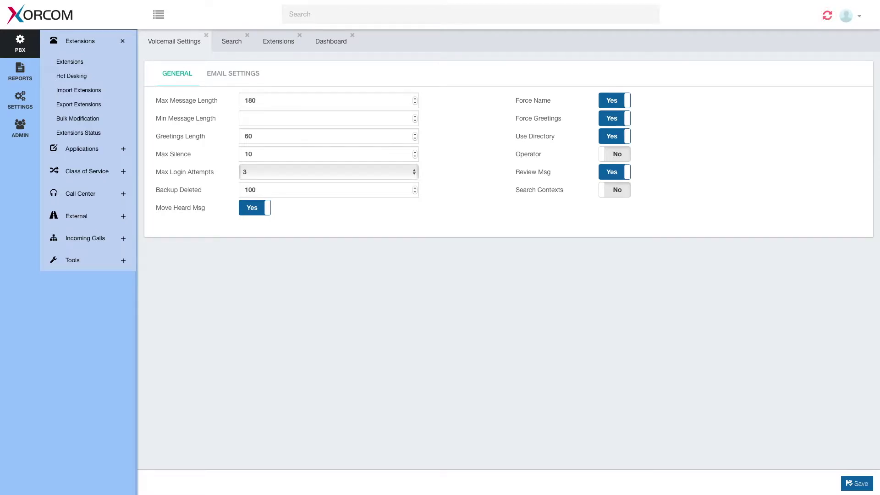
click(227, 38)
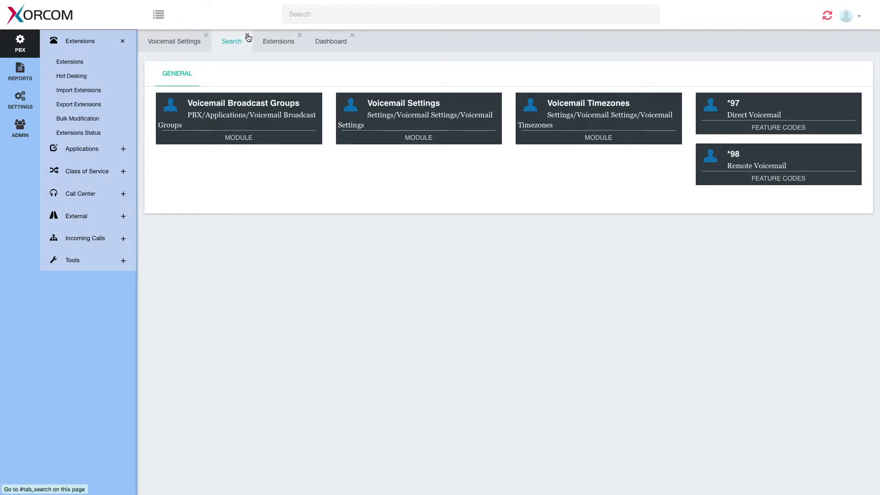
click(248, 36)
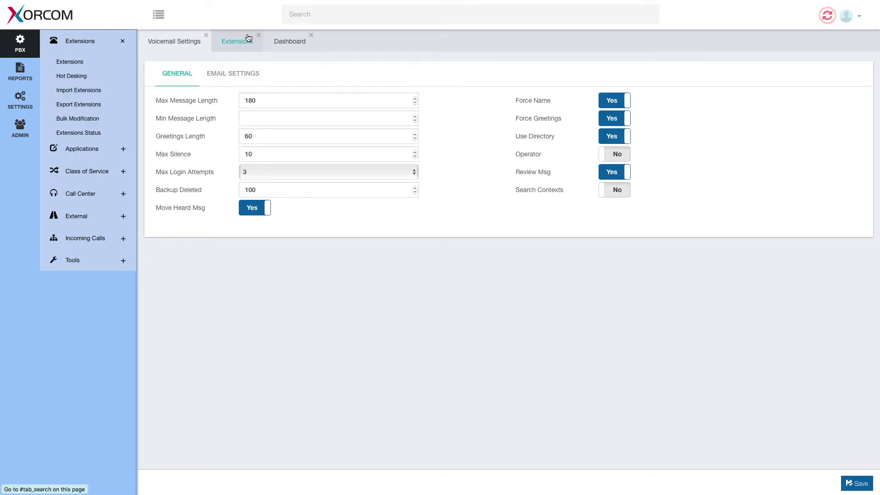
Step: Close all tabs except Voicemail Settings and view the extension's Voicemail, Recording and Advanced options
right_click(180, 42)
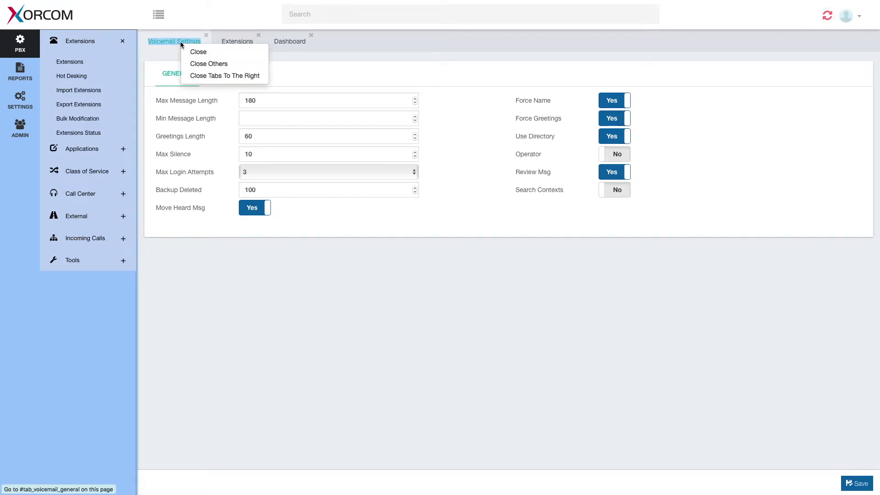
click(216, 64)
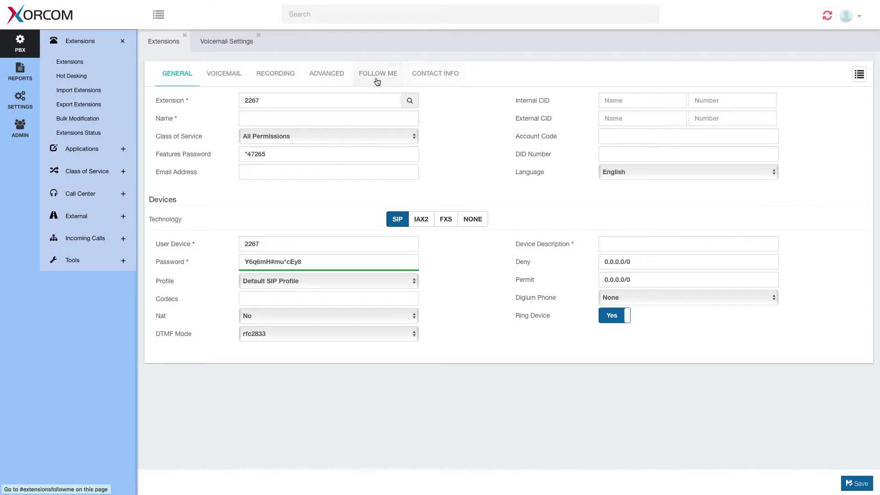
click(225, 73)
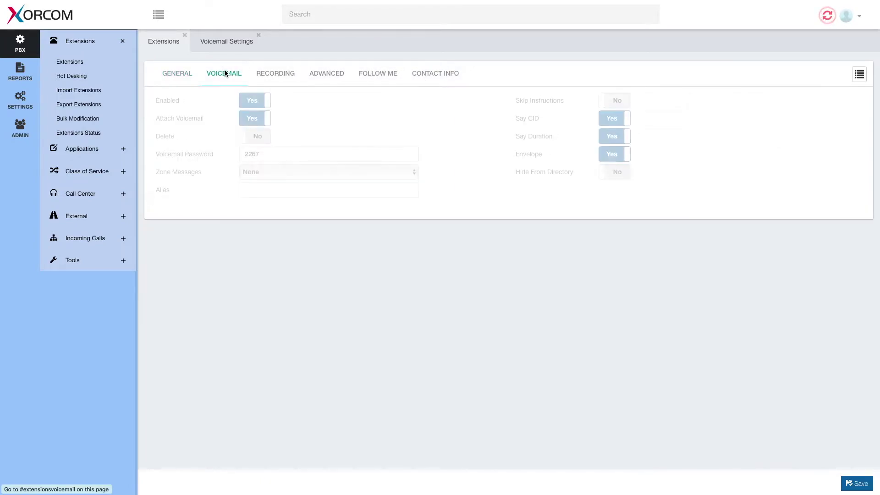
click(270, 72)
click(313, 74)
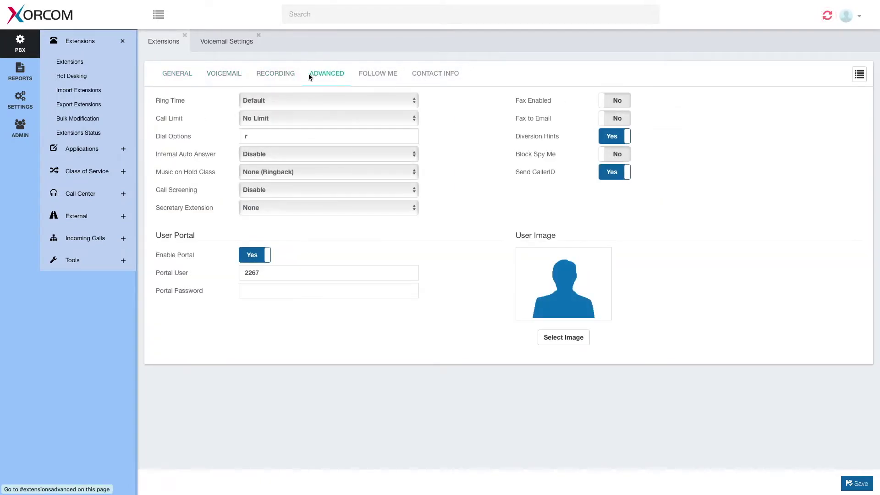